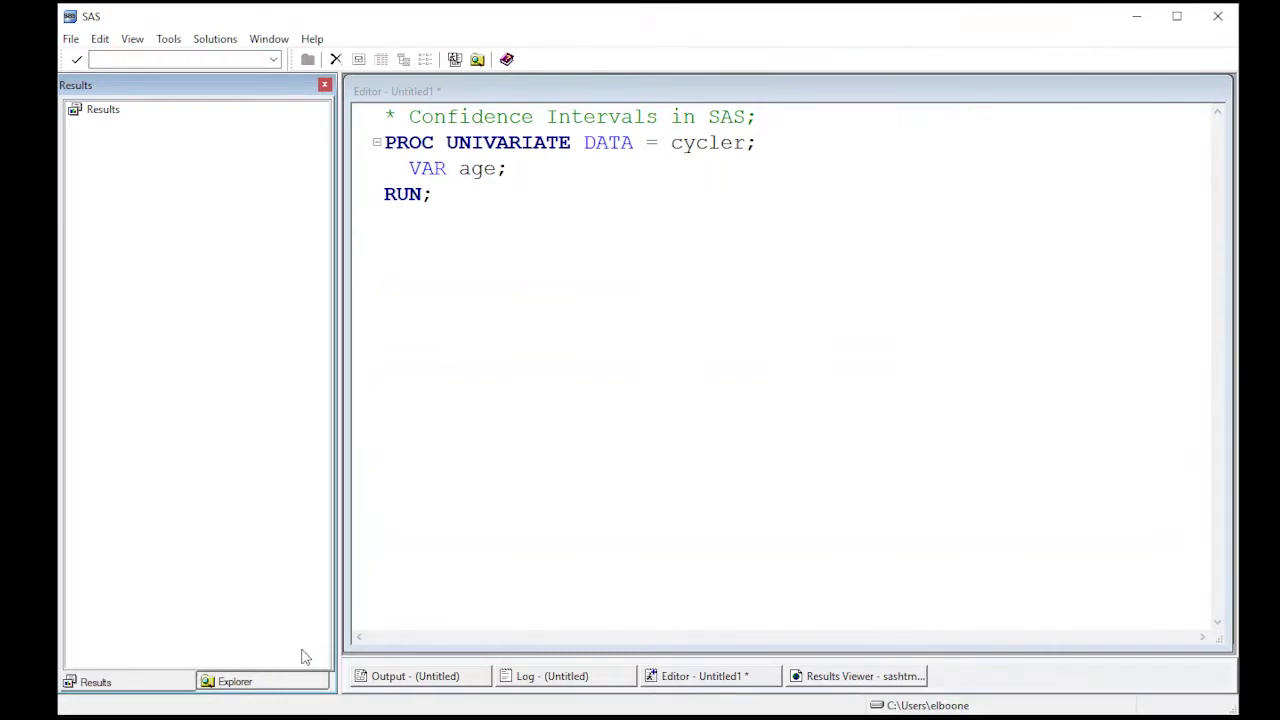
# Step: Switch to the Explorer pane to show the Work library containing the Cycler data set
pyautogui.click(268, 689)
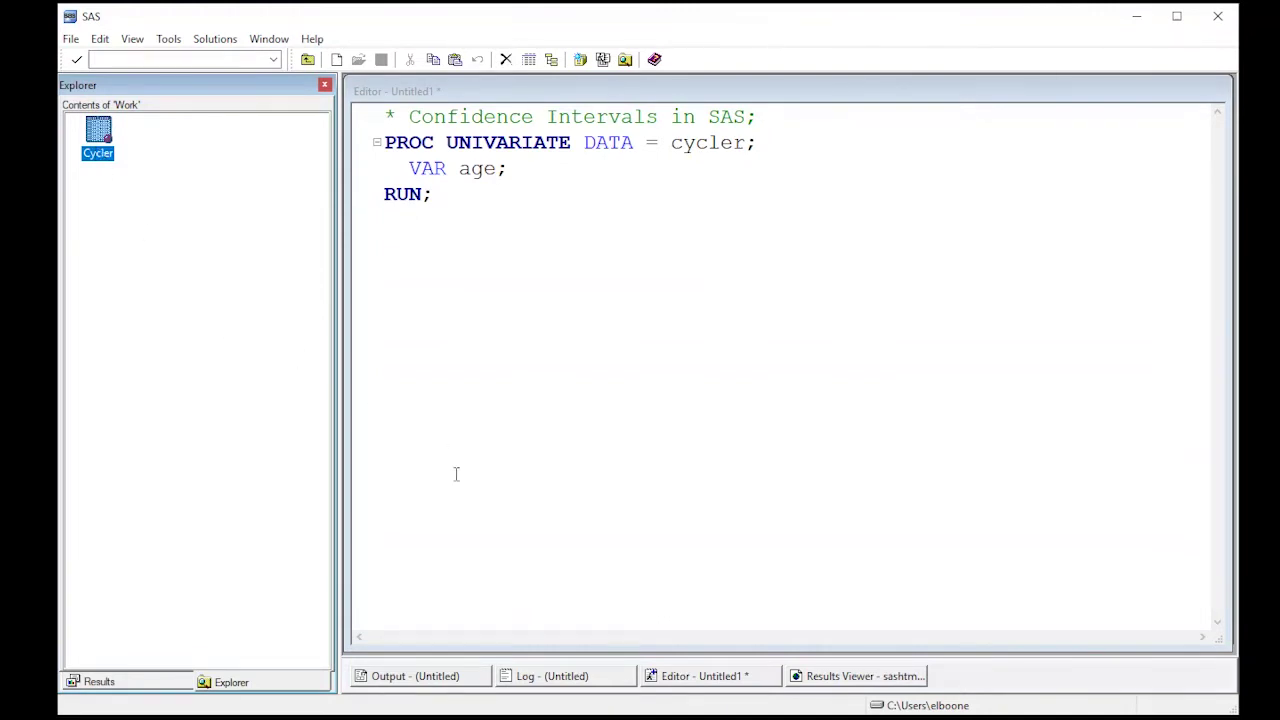
# Step: Add the CIBASIC option after 'cycler' in the PROC UNIVARIATE statement and select the program lines
pyautogui.click(450, 201)
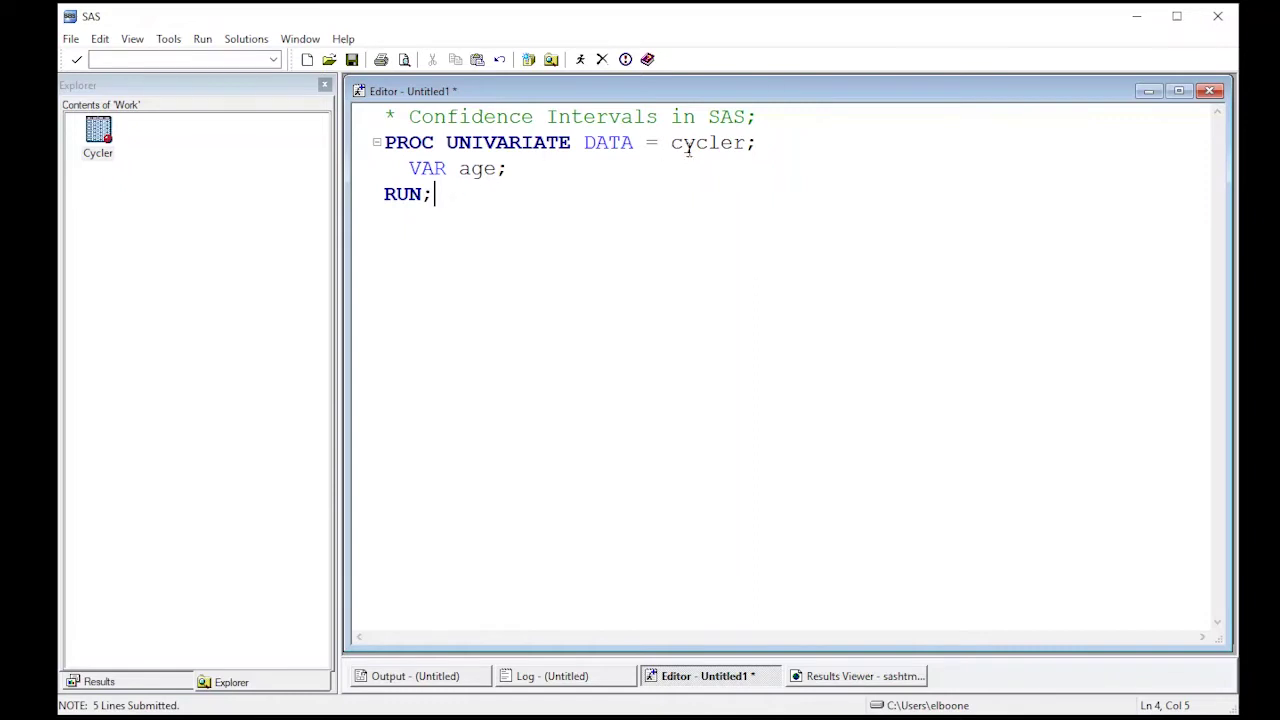
pyautogui.click(749, 142)
pyautogui.write('cibasic')
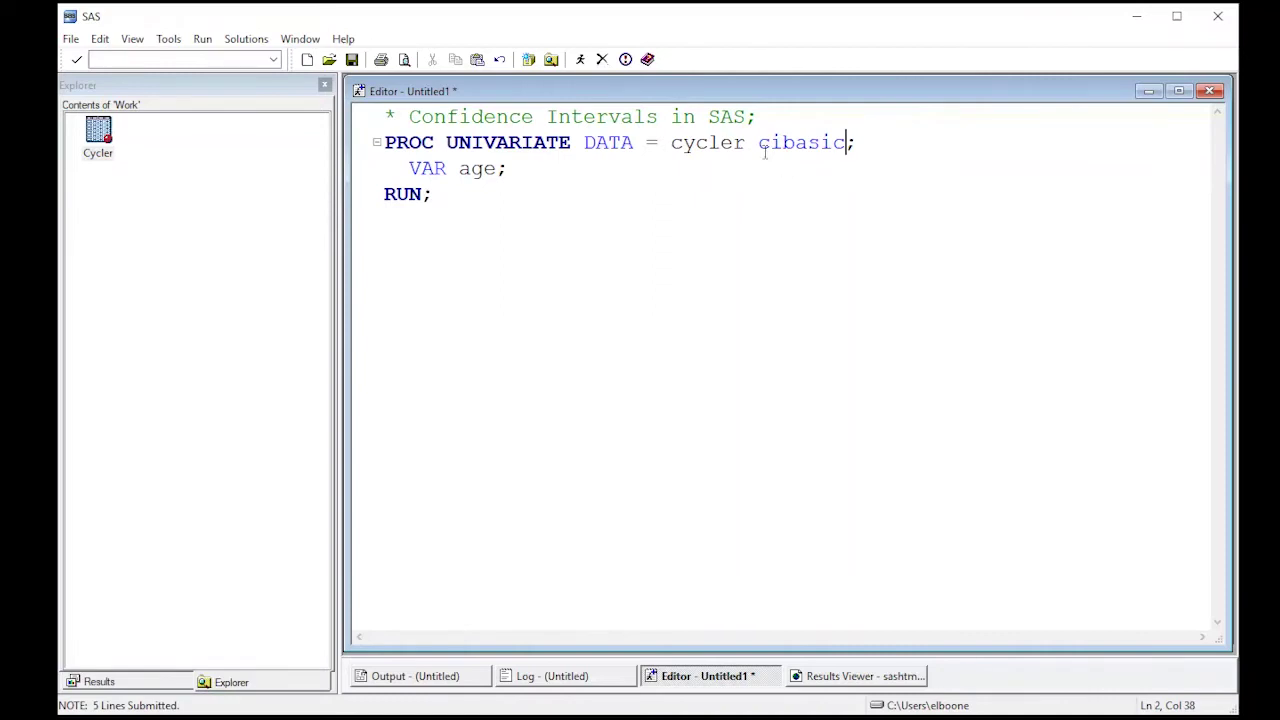
pyautogui.moveTo(760, 142); pyautogui.dragTo(848, 145)
pyautogui.write('CIBASIC')
pyautogui.moveTo(440, 205); pyautogui.dragTo(420, 116)
# Step: Submit the program and highlight the 95% mean age limits 26.89355 and 31.50645
pyautogui.click(580, 59)
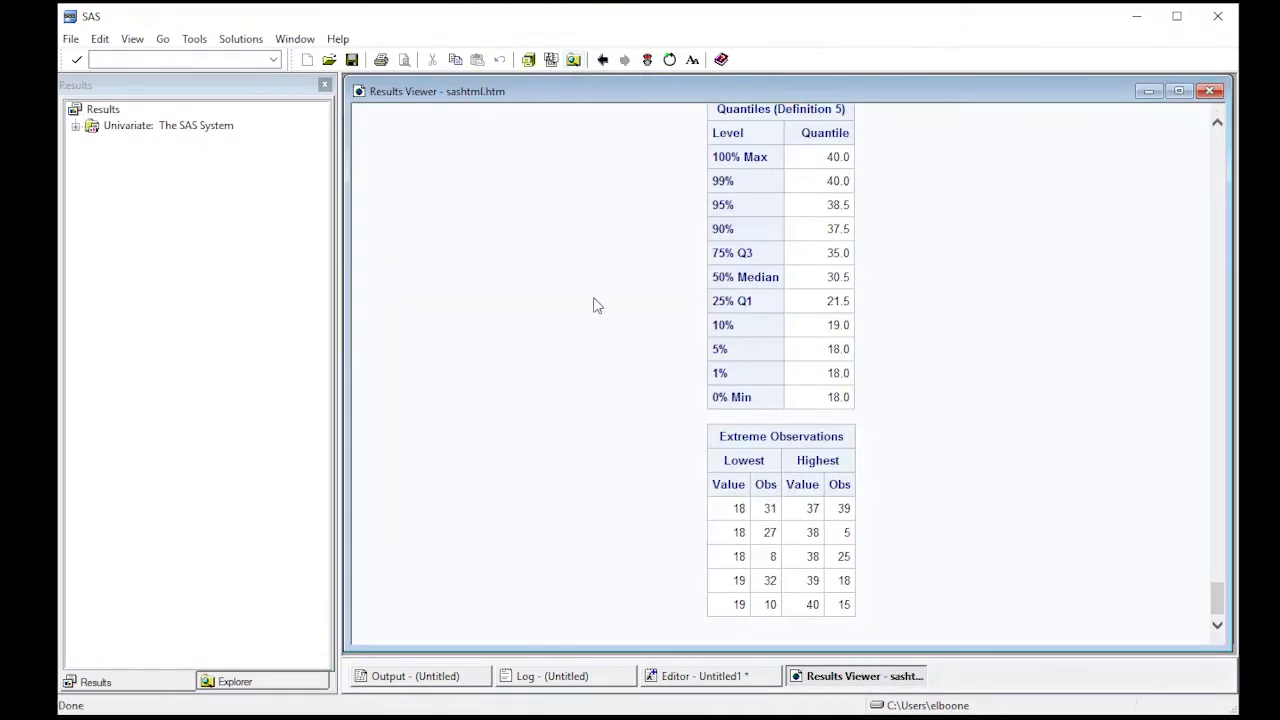
pyautogui.scroll(3, 597, 348)
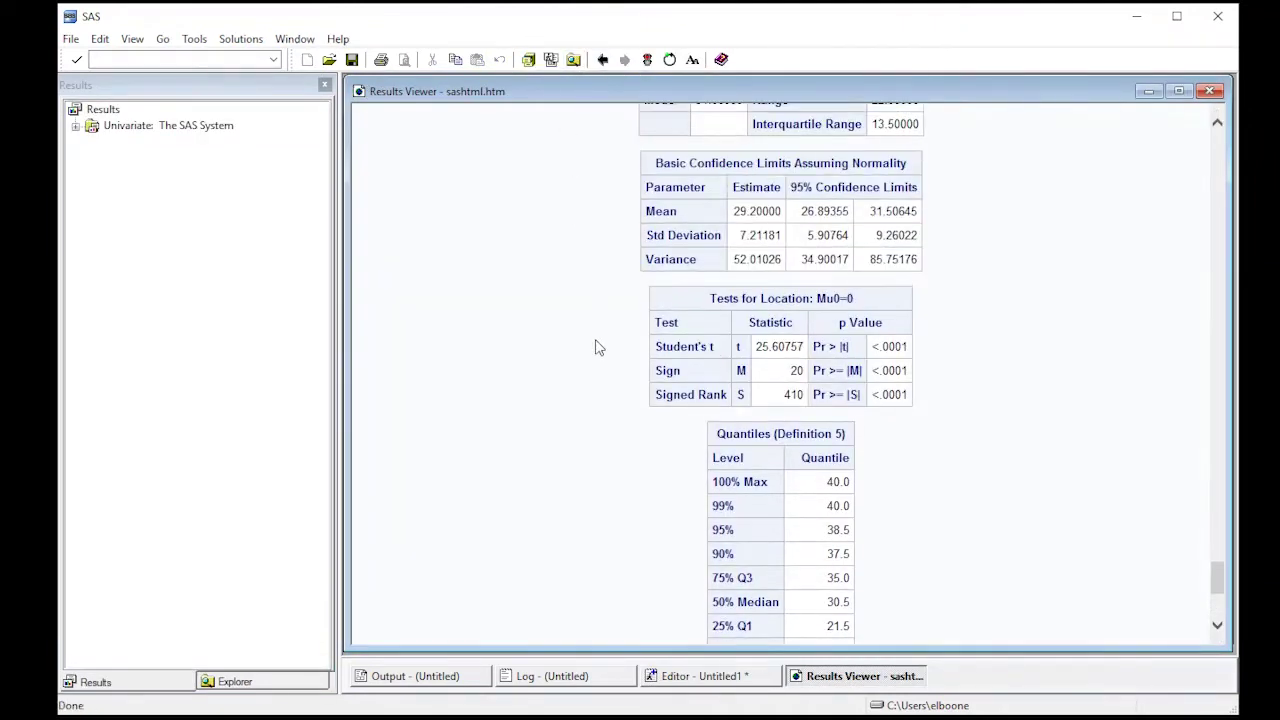
pyautogui.scroll(5, 597, 348)
pyautogui.scroll(-4, 597, 348)
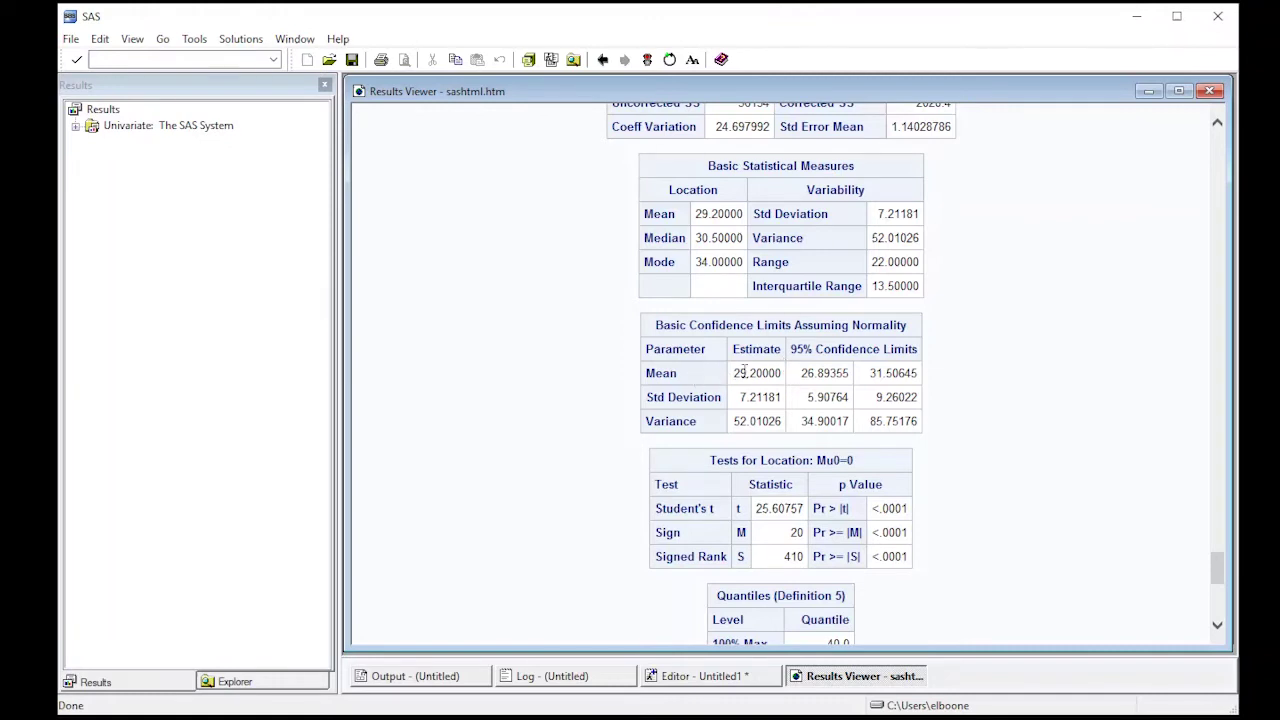
pyautogui.doubleClick(804, 373)
pyautogui.click(872, 372)
pyautogui.doubleClick(872, 372)
# Step: Append (alpha =0.1) to CIBASIC and select the whole program
pyautogui.click(700, 676)
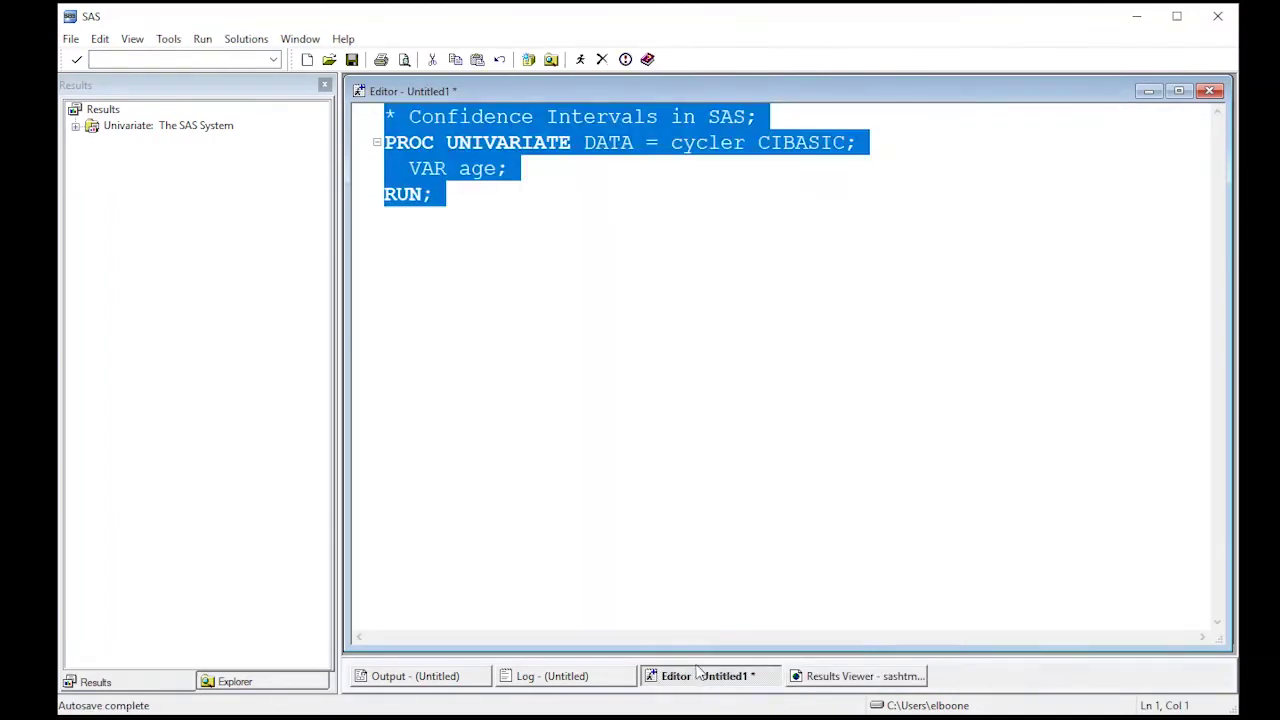
pyautogui.click(848, 142)
pyautogui.write('(alpha')
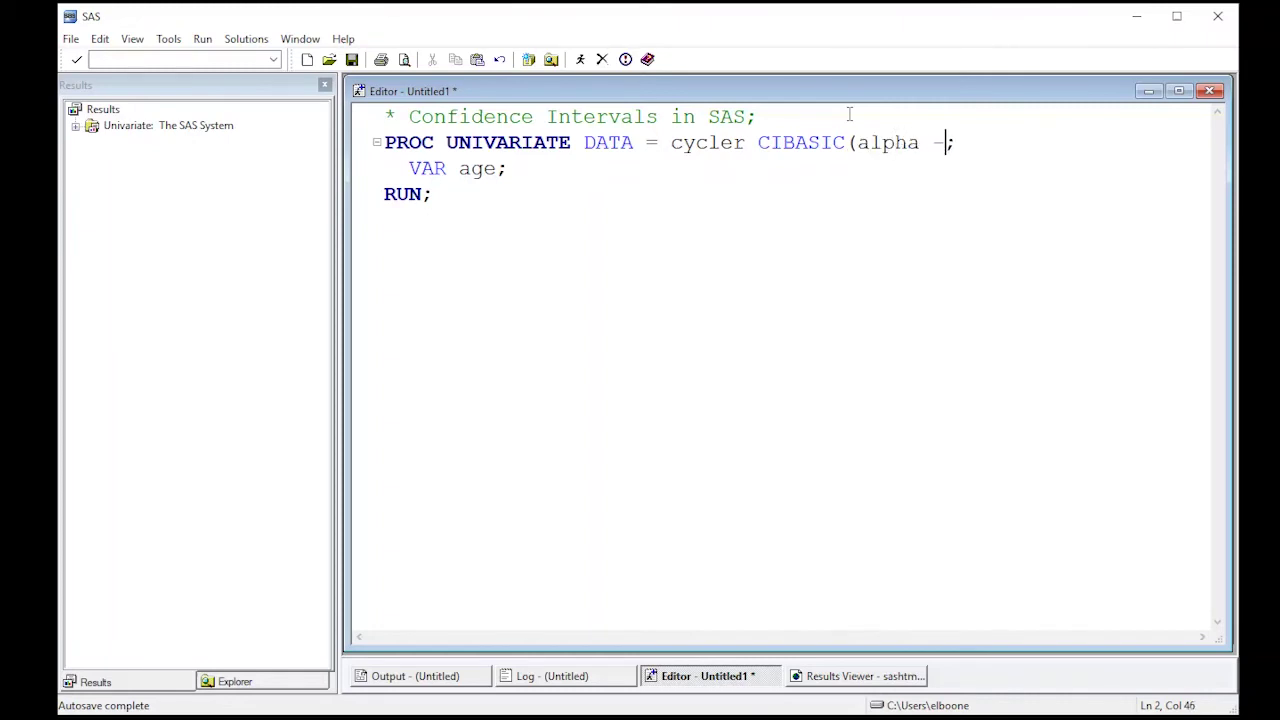
pyautogui.write(' =0.1)')
pyautogui.moveTo(566, 254); pyautogui.dragTo(620, 65)
# Step: Rerun the program and mark the 90% confidence limits for mean age, 27.27876 to 31.12124
pyautogui.click(580, 59)
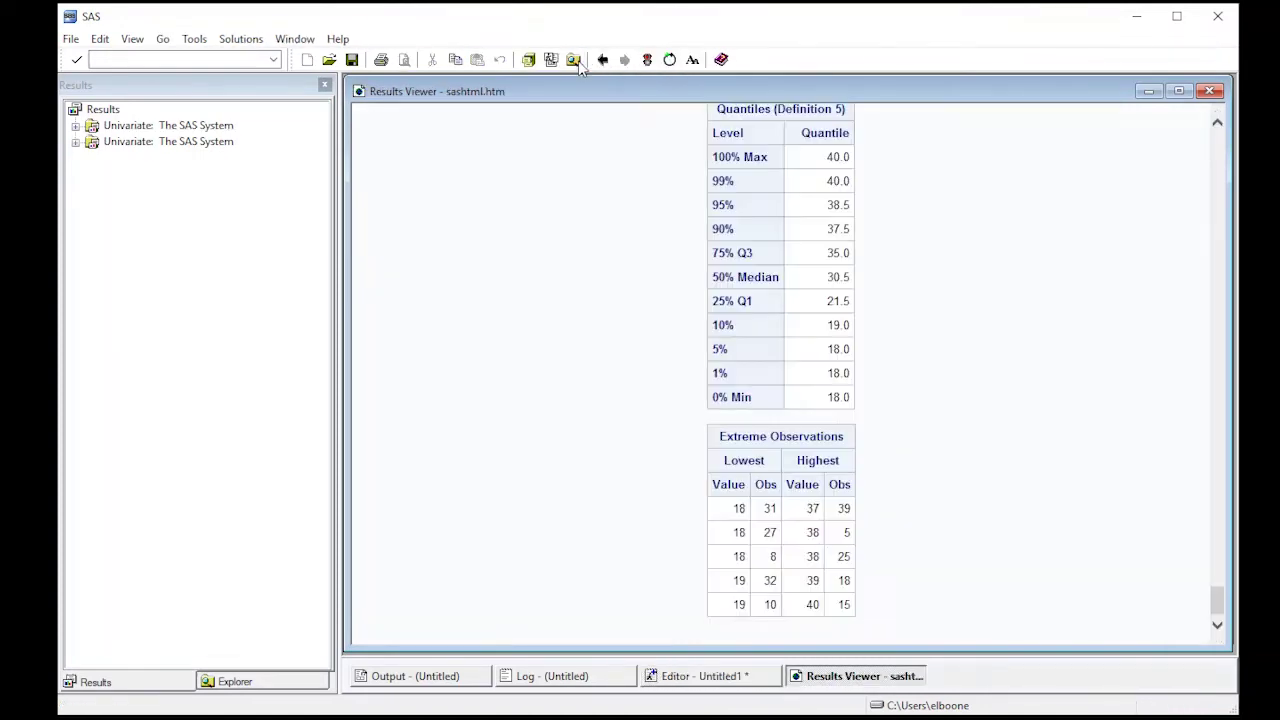
pyautogui.scroll(3, 696, 350)
pyautogui.scroll(5, 703, 381)
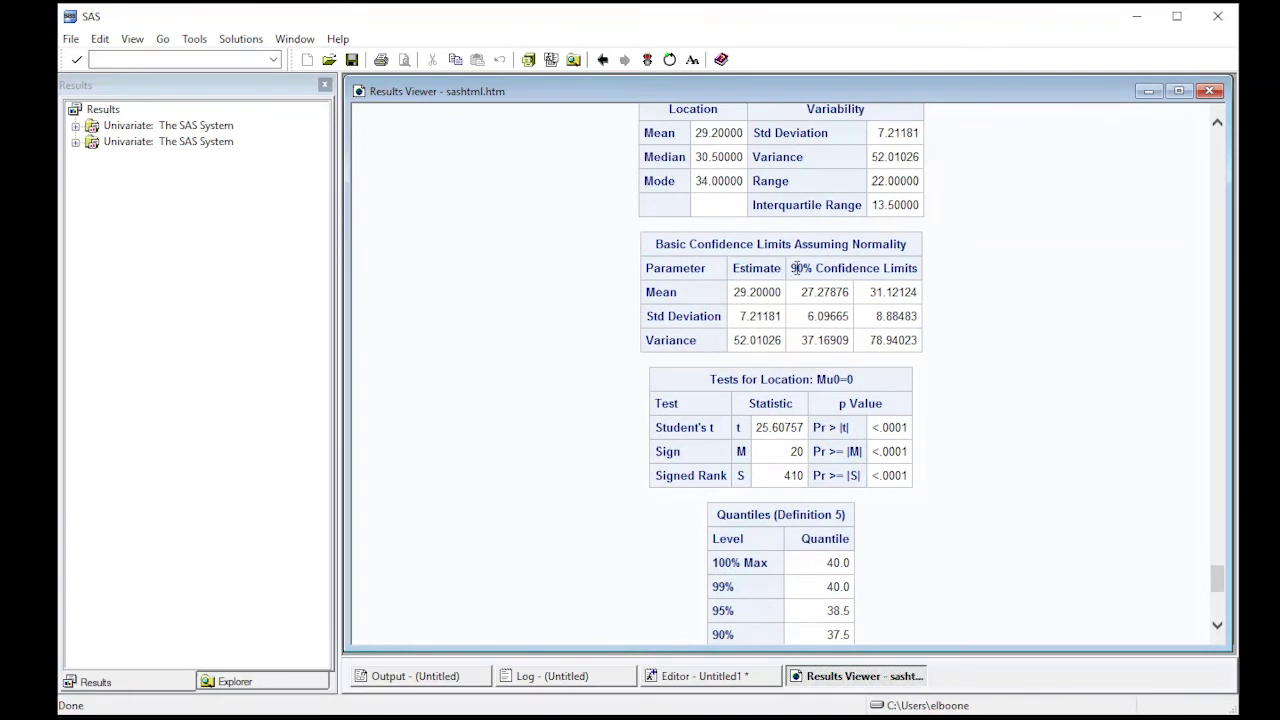
pyautogui.moveTo(792, 268); pyautogui.dragTo(812, 273)
# Step: Change the CIBASIC option to alpha = 0.01 and select the program lines
pyautogui.click(736, 679)
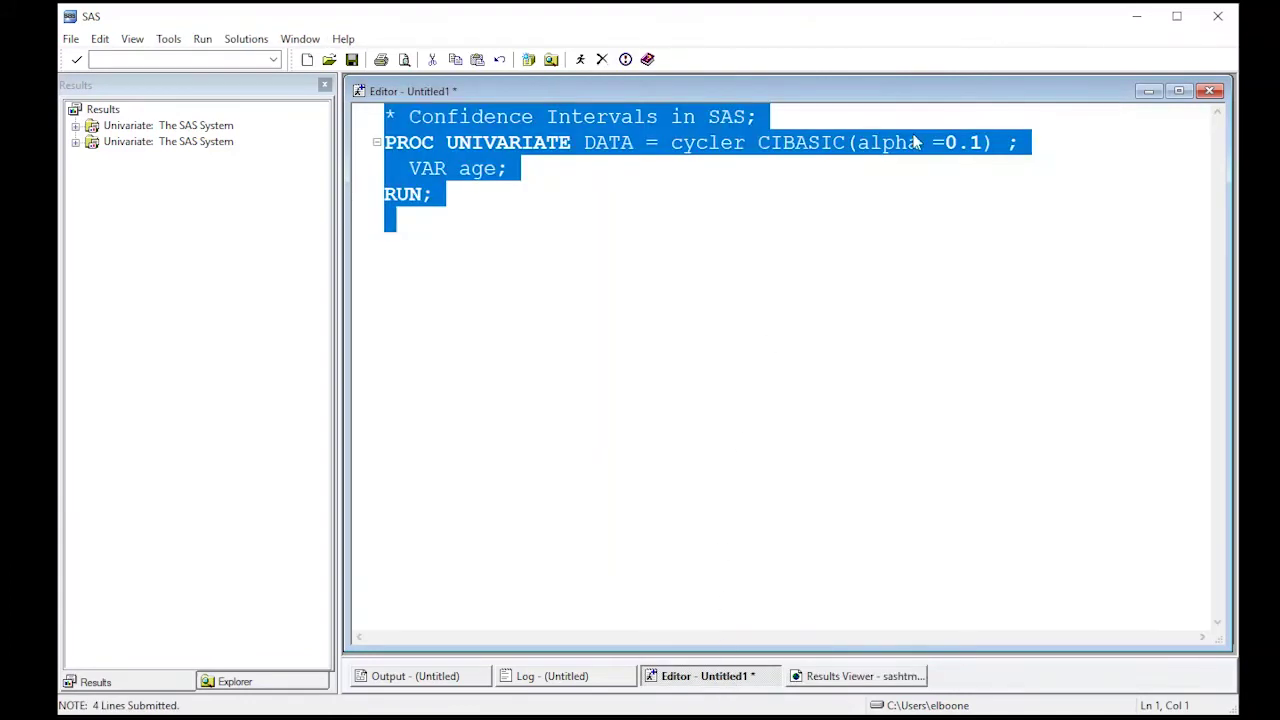
pyautogui.click(943, 145)
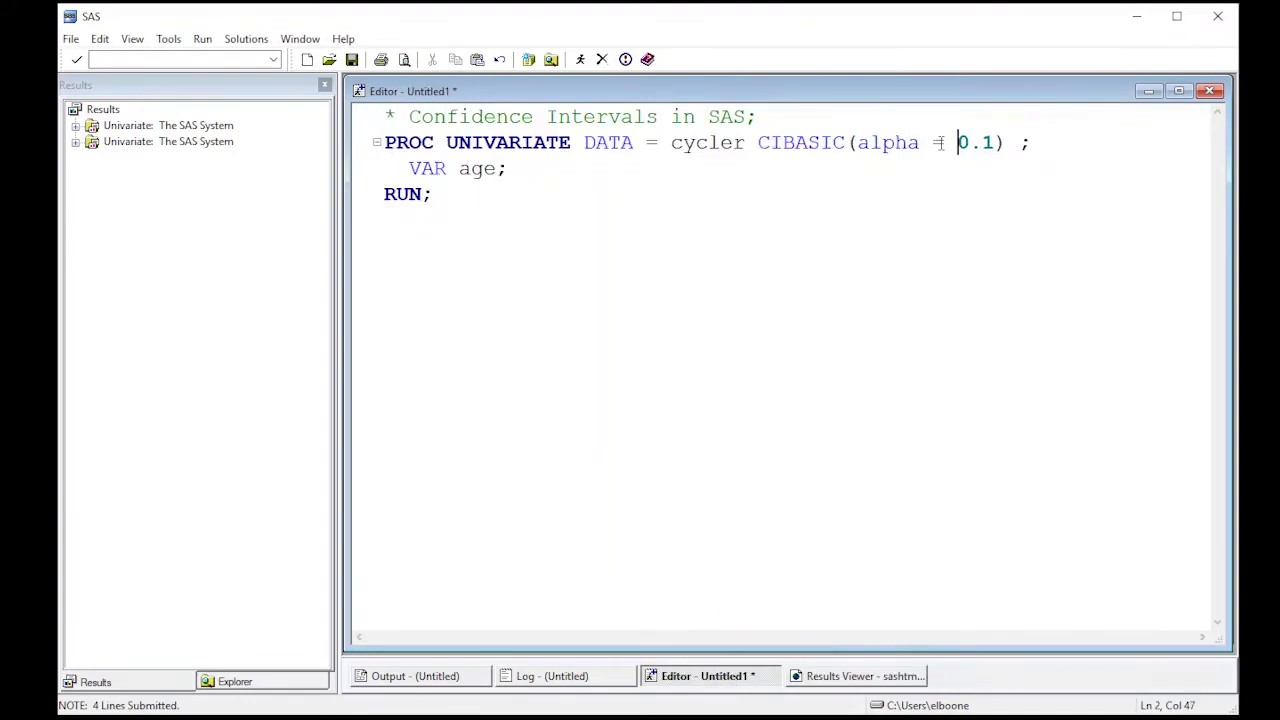
pyautogui.click(997, 143)
pyautogui.click(858, 143)
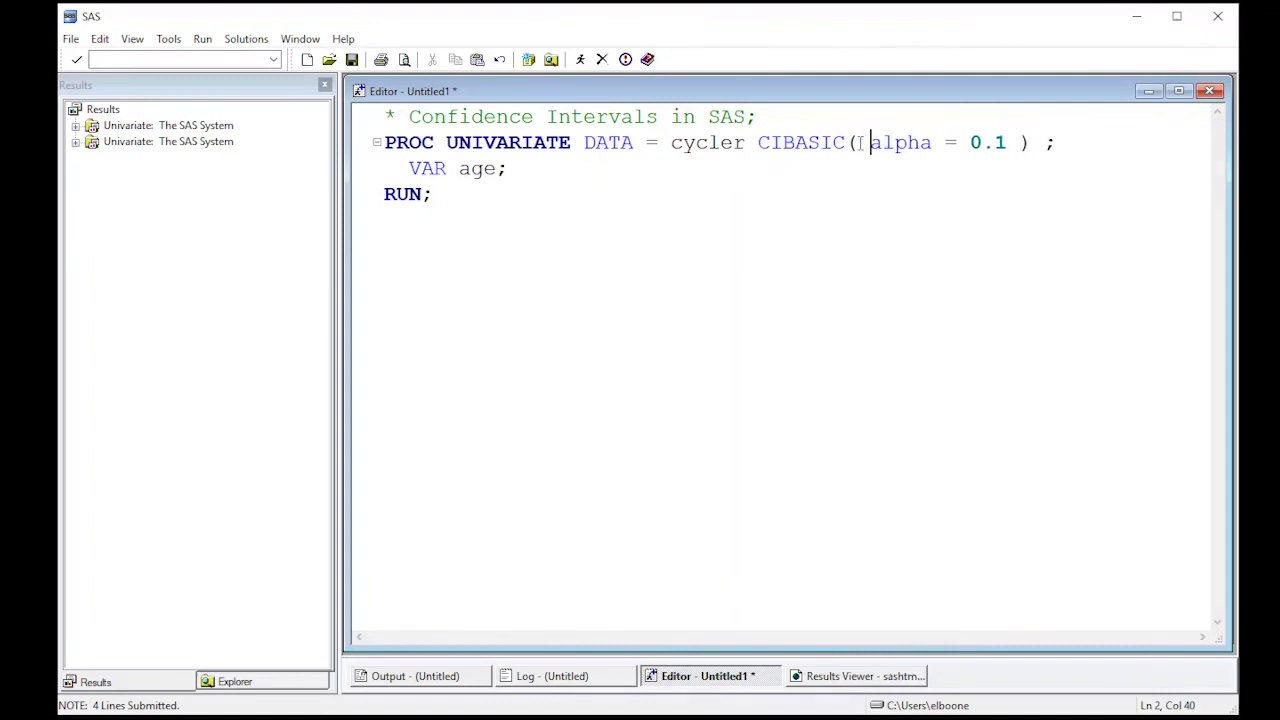
pyautogui.click(995, 143)
pyautogui.write('0')
pyautogui.moveTo(386, 117); pyautogui.dragTo(409, 206)
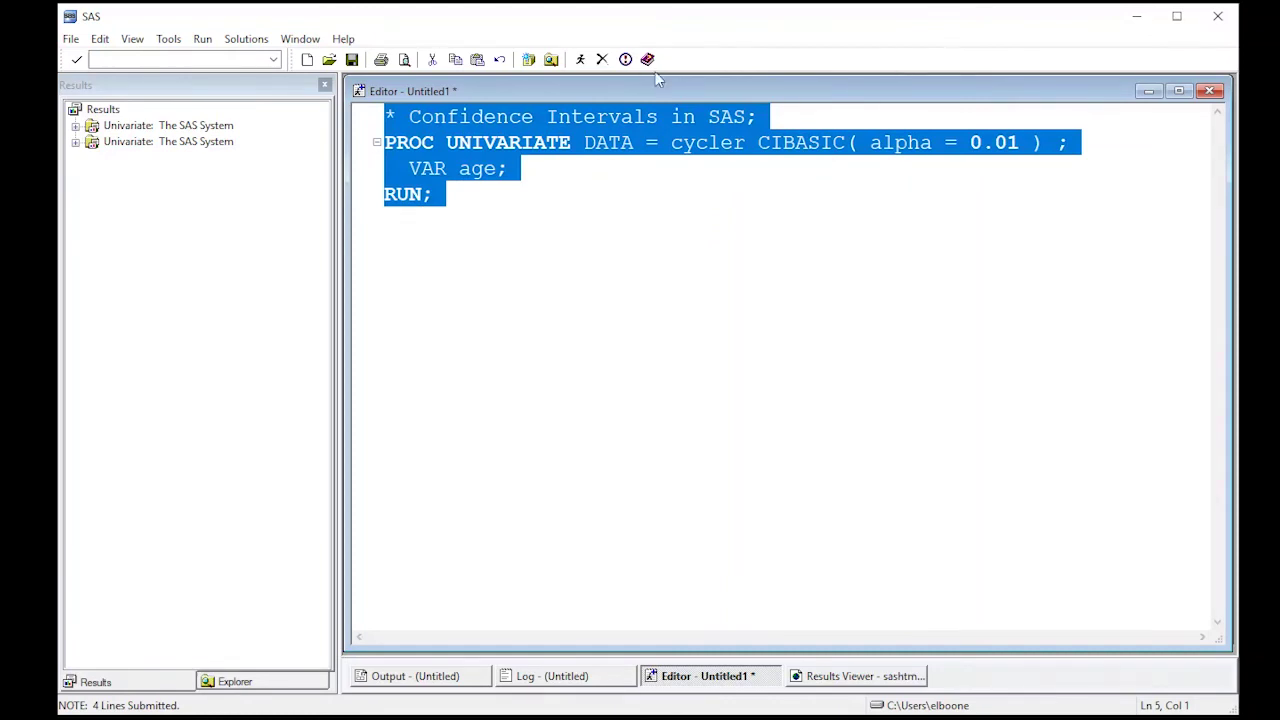
# Step: Submit the program and view the 99% mean age limits, 26.11220 to 32.28780
pyautogui.click(580, 59)
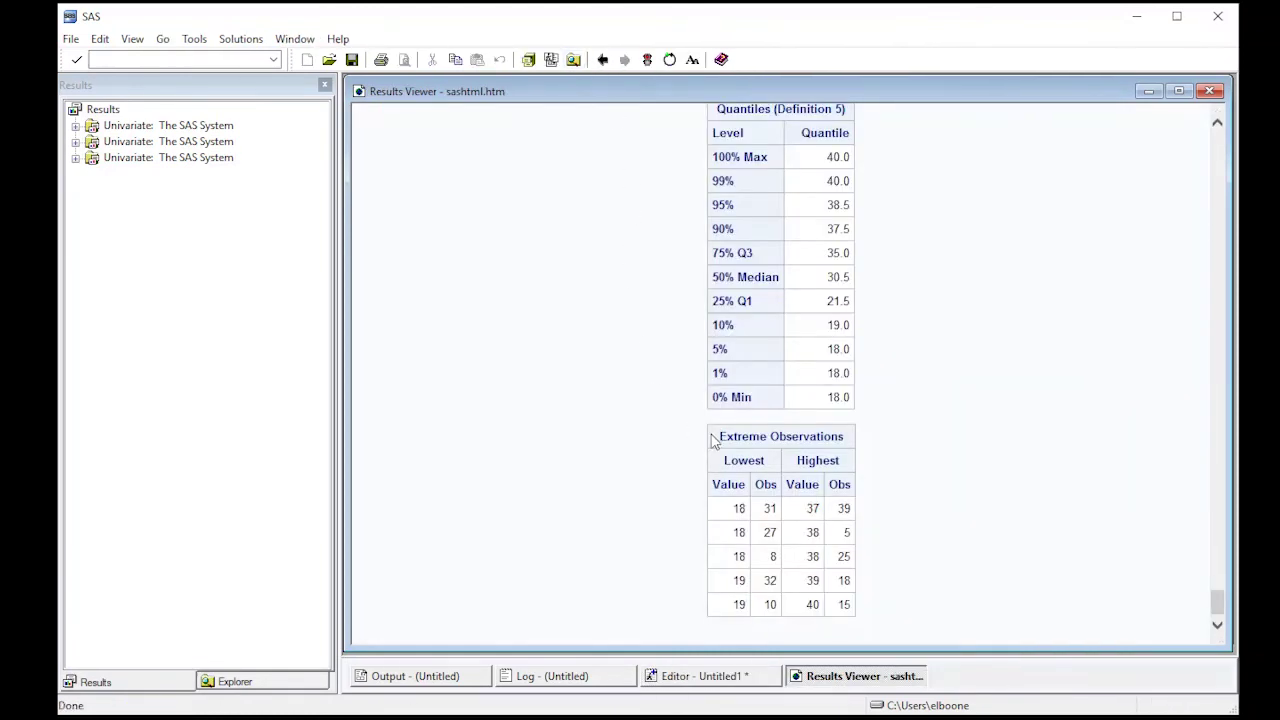
pyautogui.scroll(5, 752, 432)
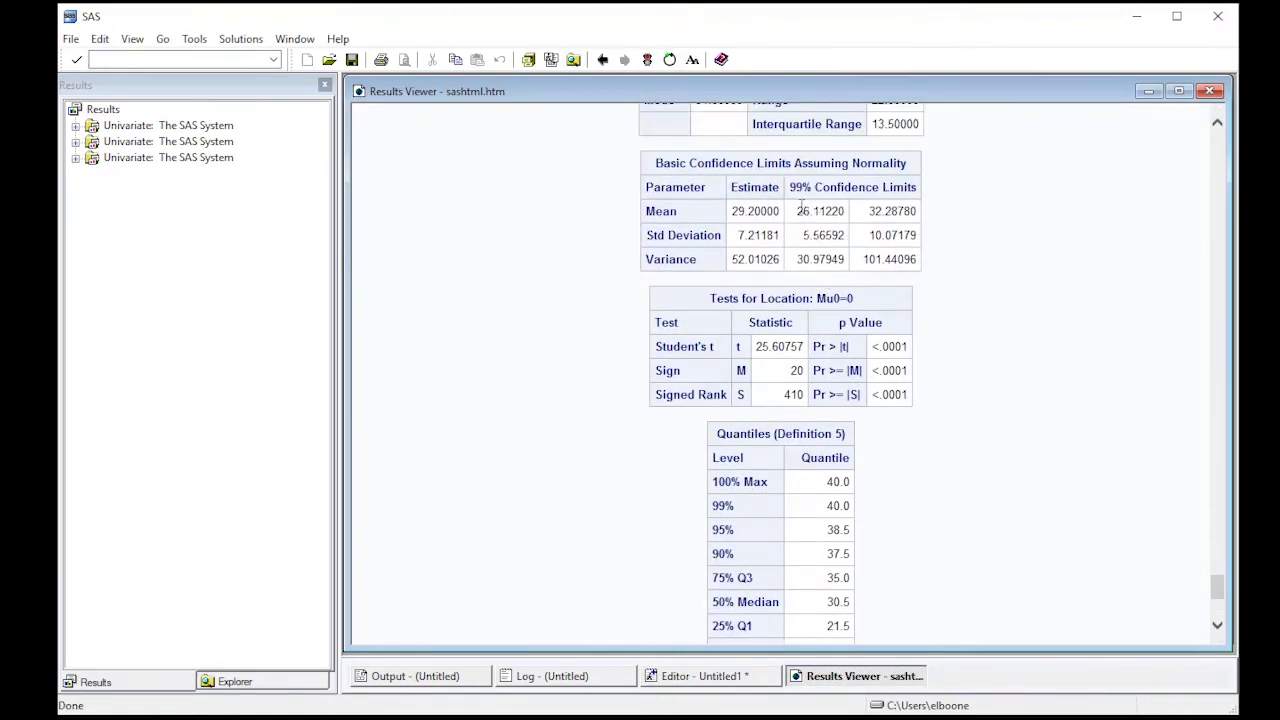